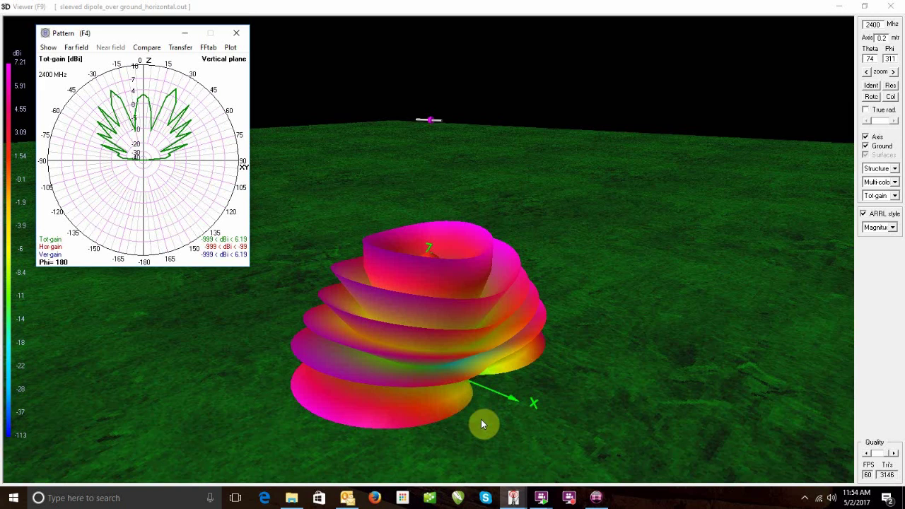
- Tilt the sleeved dipole's 3D pattern view down to the horizon
left_click_drag(481, 421, 578, 384)
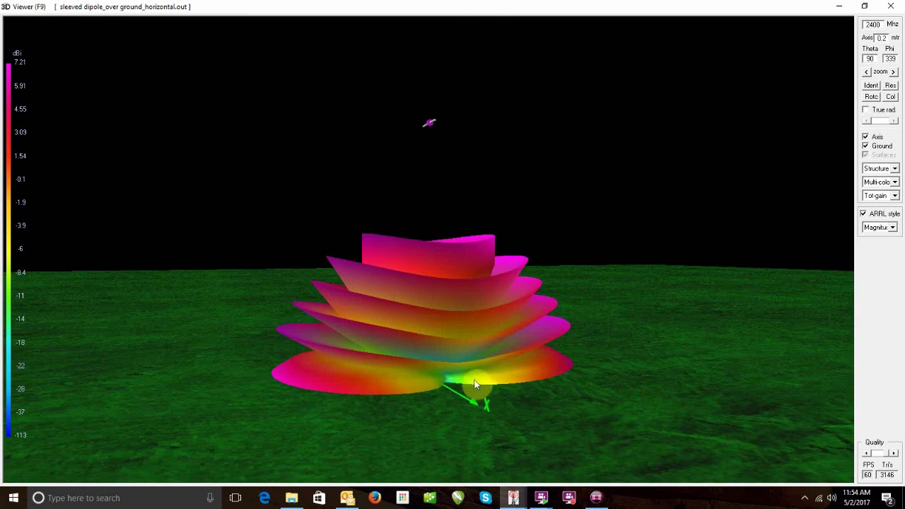
- Tilt the 3D view back above the ground and bring the polar pattern plot forward
left_click_drag(473, 403, 488, 418)
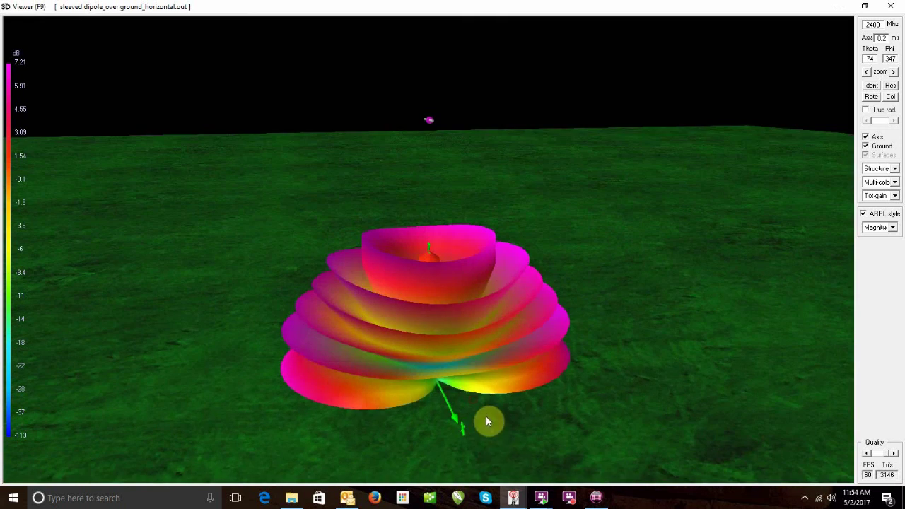
mouse_move(512, 494)
left_click(680, 460)
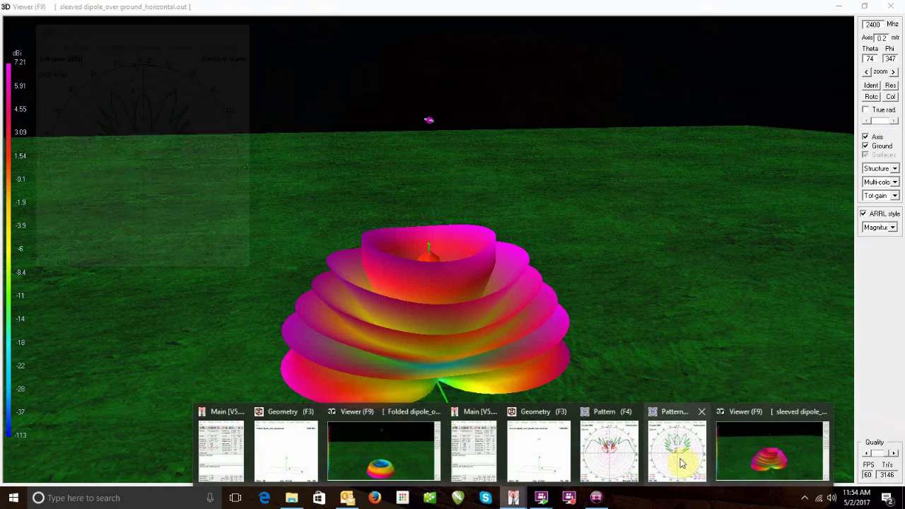
- Read the polar plot gain at 75°, 80° and 85°, ending at -16.1 dB
left_click(170, 159)
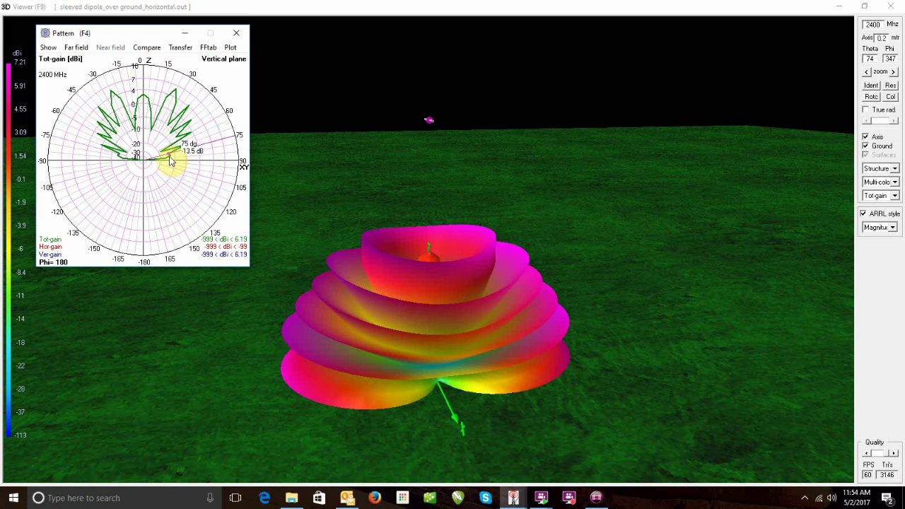
left_click(169, 160)
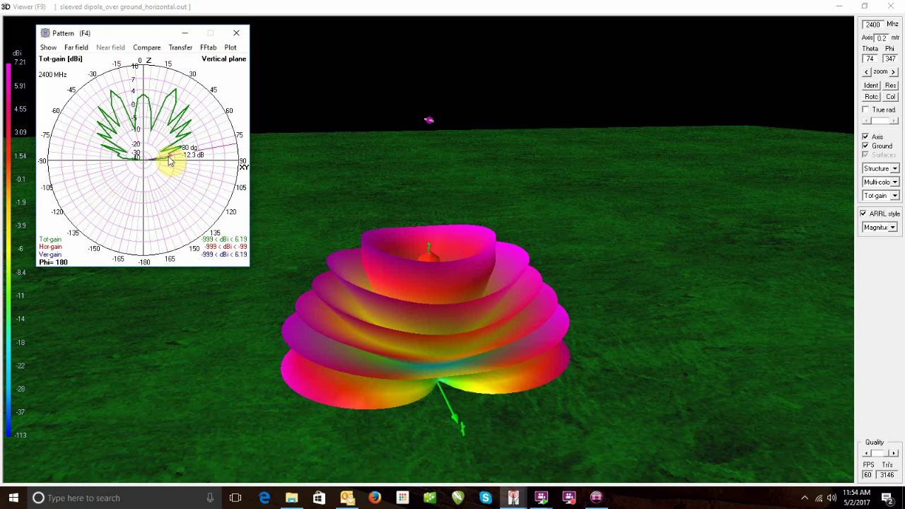
left_click(168, 162)
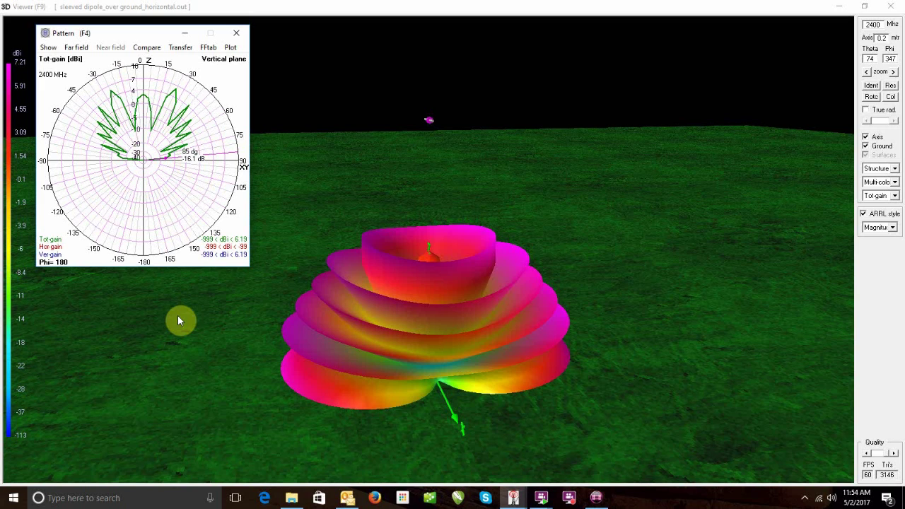
- Change the SY Height value from 450 to 760 in the NEC input file and save it
key("F6")
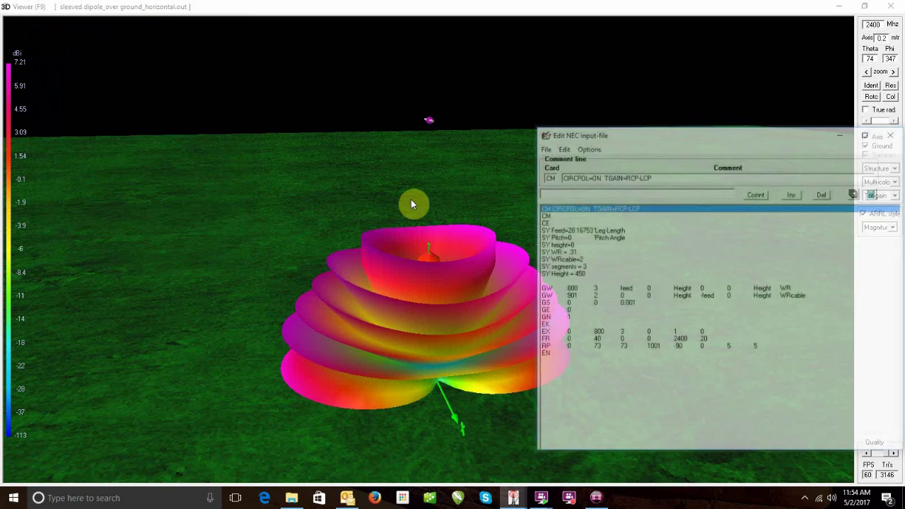
left_click(574, 274)
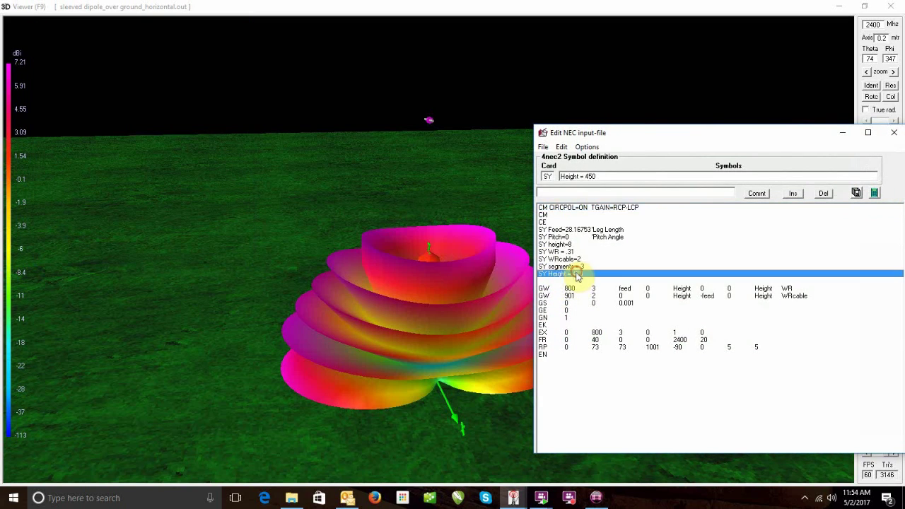
double_click(603, 176)
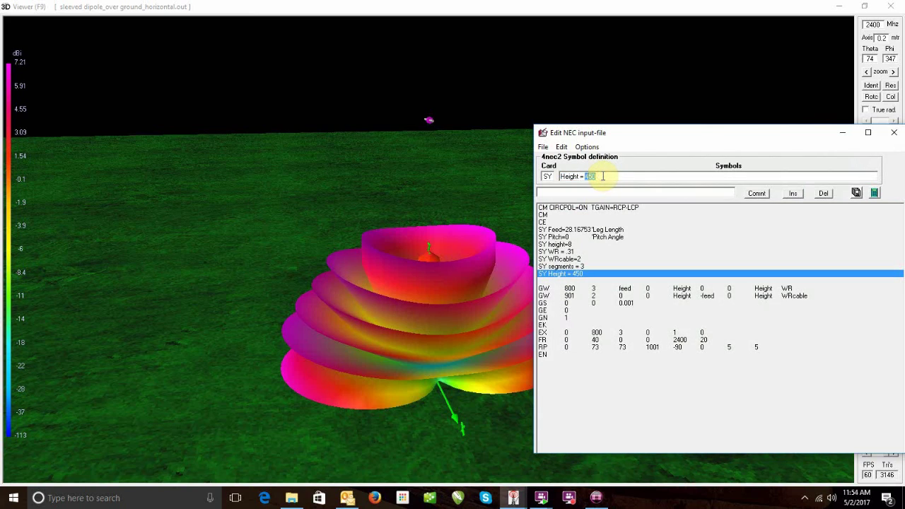
type("76")
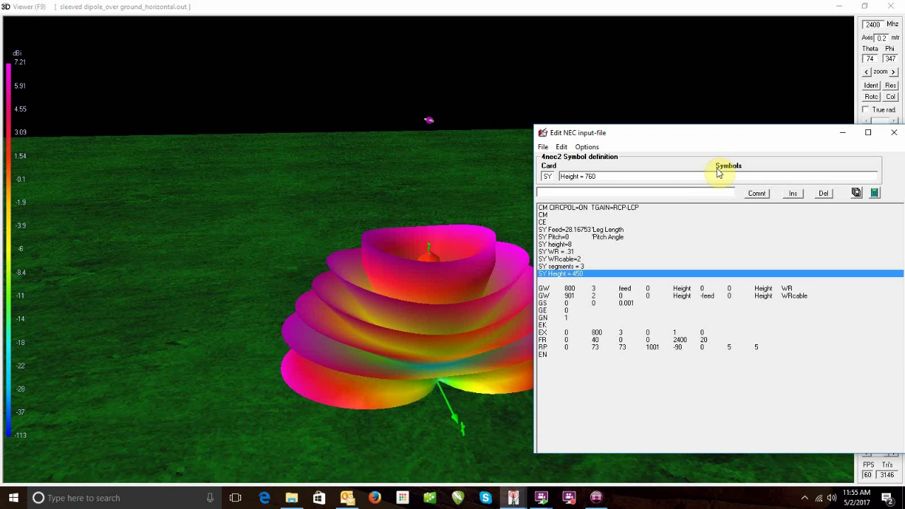
key("Return")
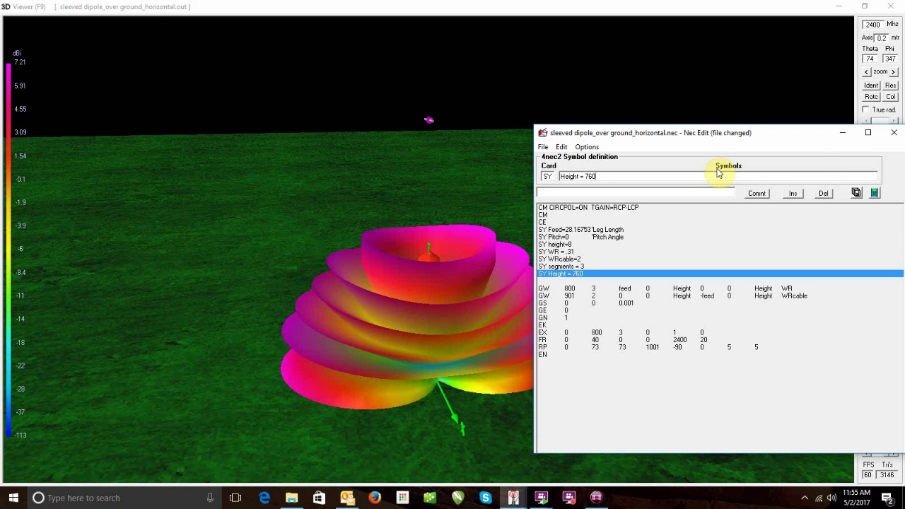
left_click(896, 133)
left_click(402, 289)
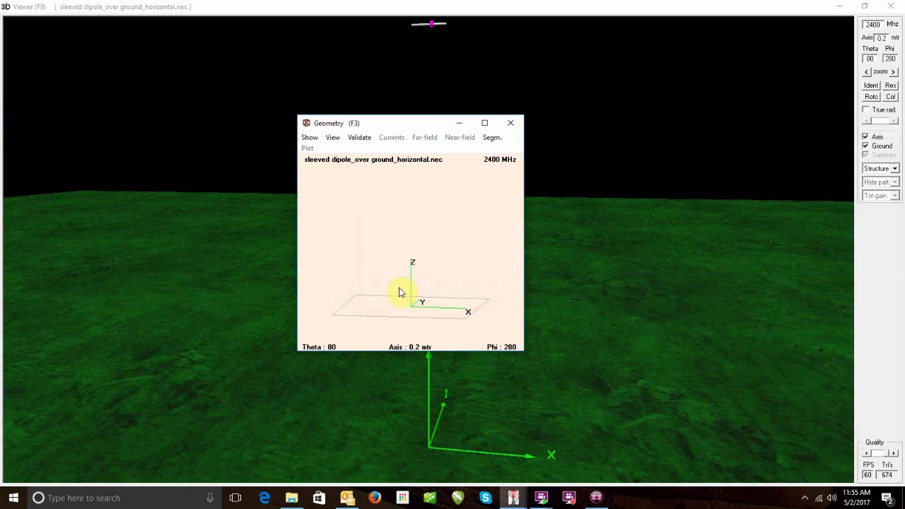
- Recalculate the far-field pattern for the 760-height model
key("F7")
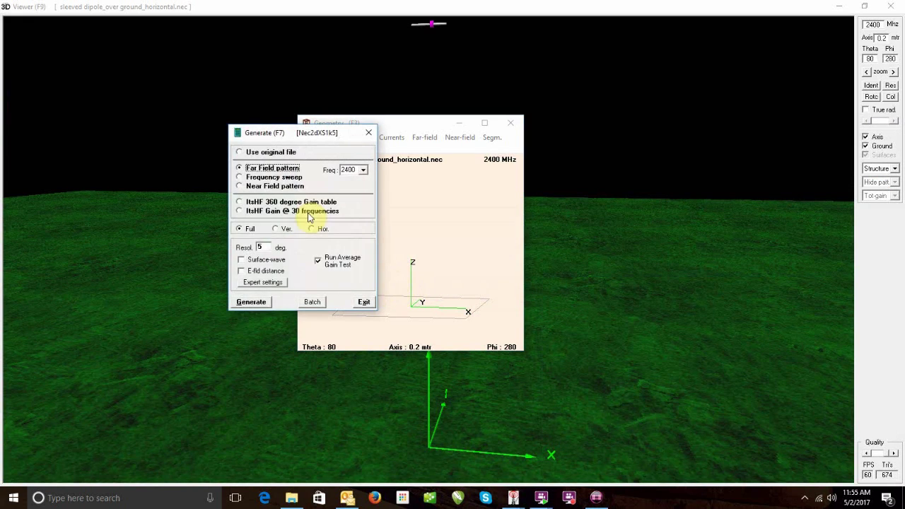
left_click(256, 300)
left_click(453, 282)
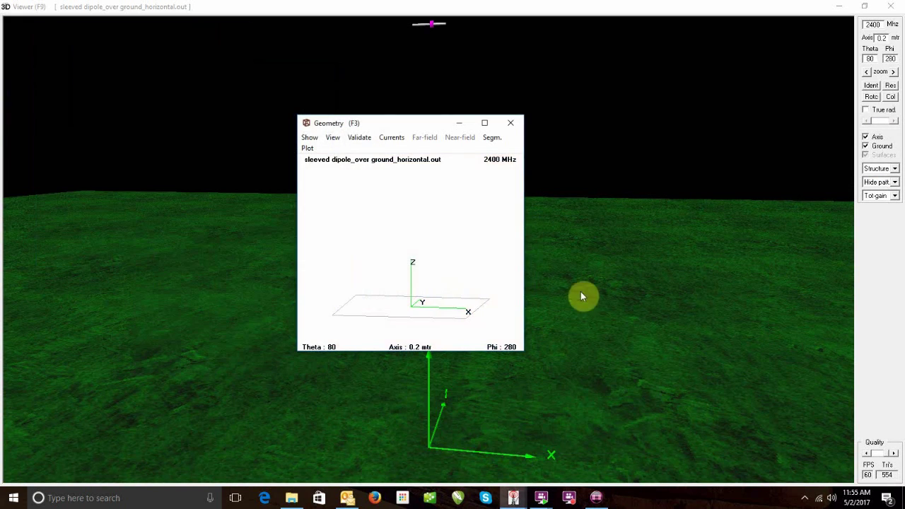
- Show the new pattern in multi-colour and orbit around it to inspect the 7.09 dBi lobes
left_click(884, 183)
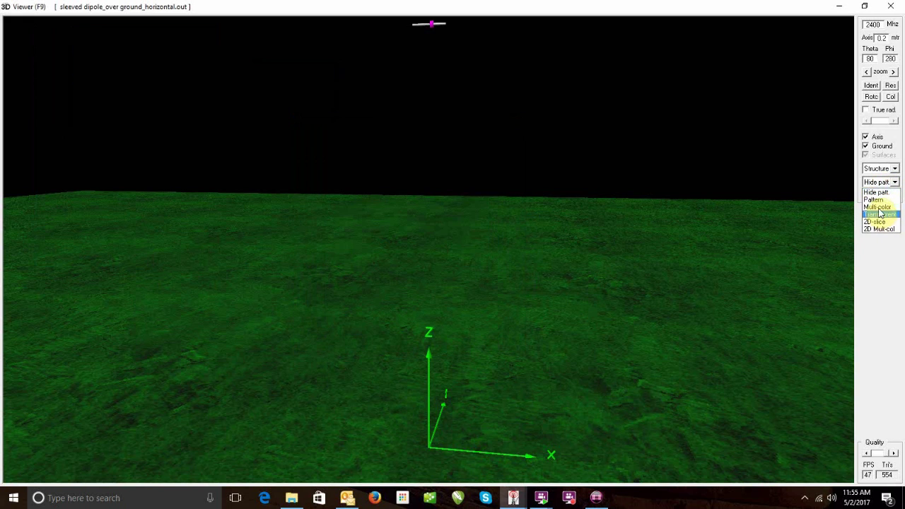
left_click(880, 212)
left_click_drag(556, 325, 538, 355)
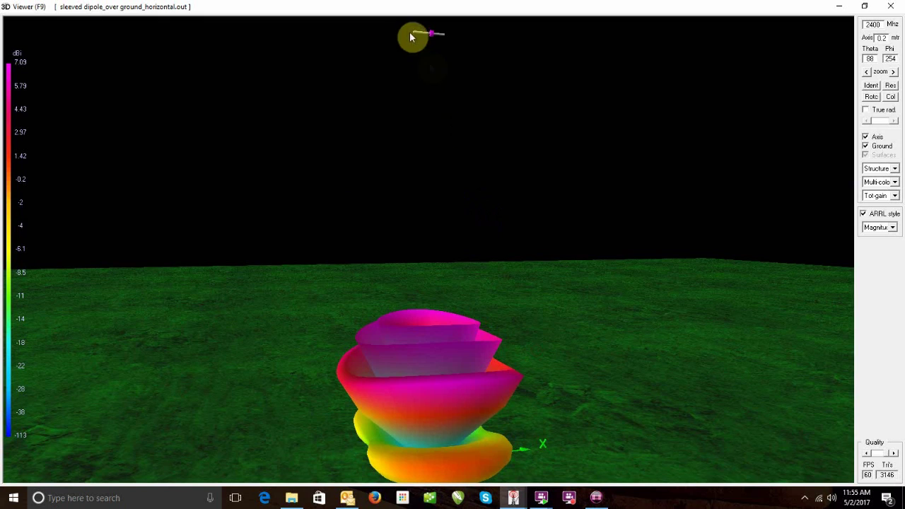
left_click_drag(615, 393, 652, 404)
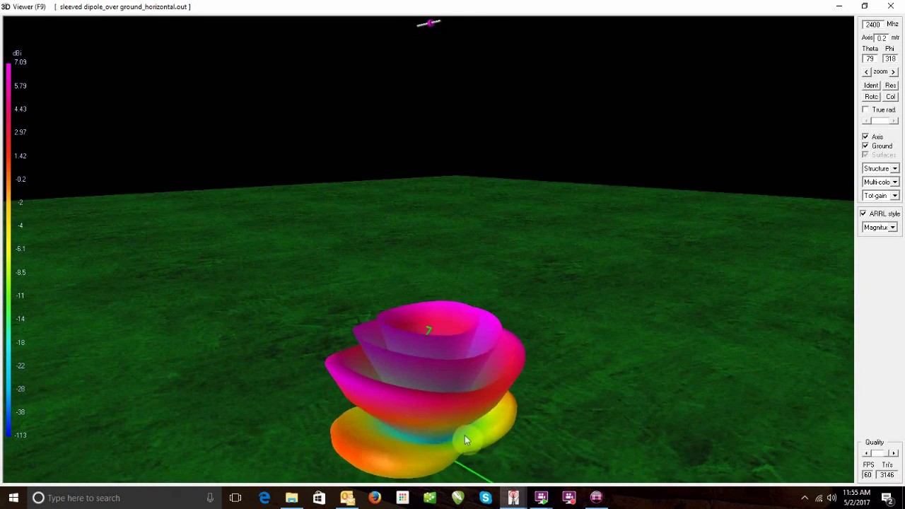
left_click_drag(465, 436, 517, 423)
mouse_move(516, 498)
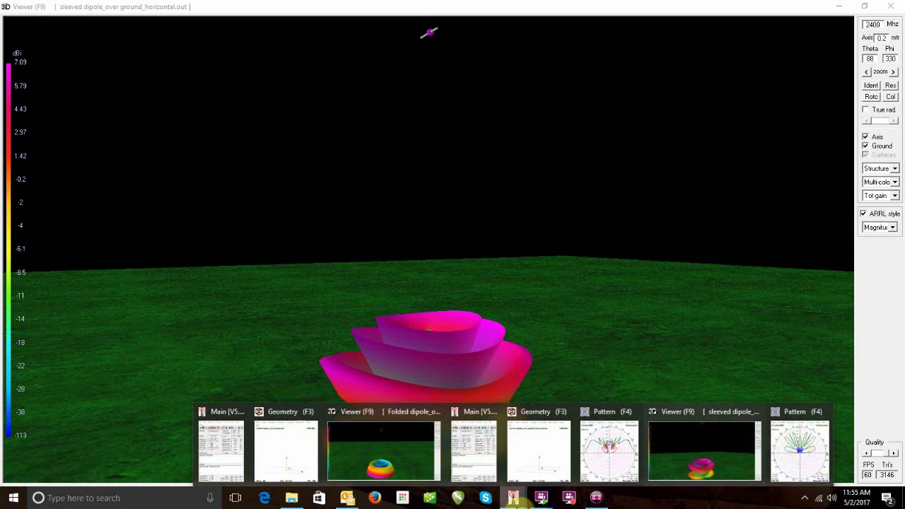
left_click(789, 458)
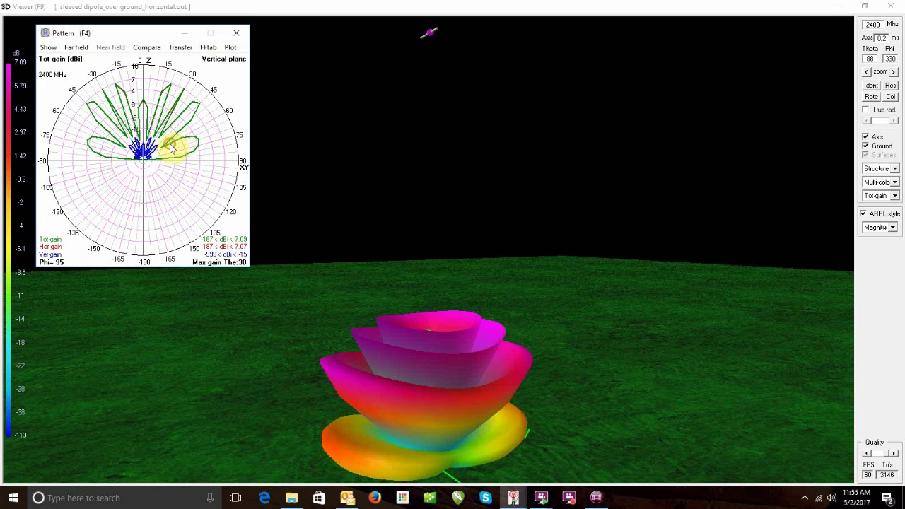
- Step the polar plot cut to Phi 0 and read the gain at 80°, showing -19.6 dB
key("Right")
key("Right")
key("Right")
key("Right")
key("Right")
key("Right")
key("Right")
key("Right")
key("Right")
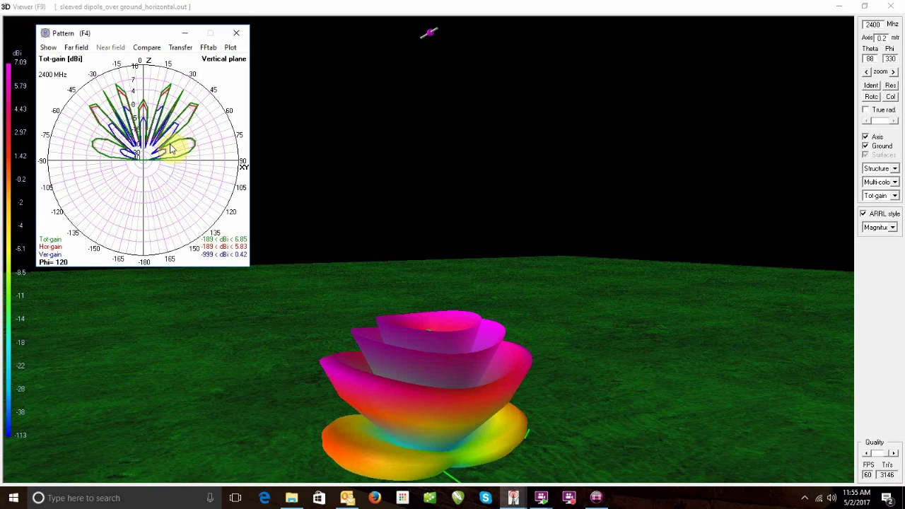
key("Left")
key("Left")
key("Left")
key("Left")
key("Left")
key("Left")
key("Left")
key("Left")
key("Left")
key("Left")
key("Left")
key("Left")
key("Left")
key("Left")
key("Left")
key("Left")
key("Left")
key("Left")
key("Left")
key("Left")
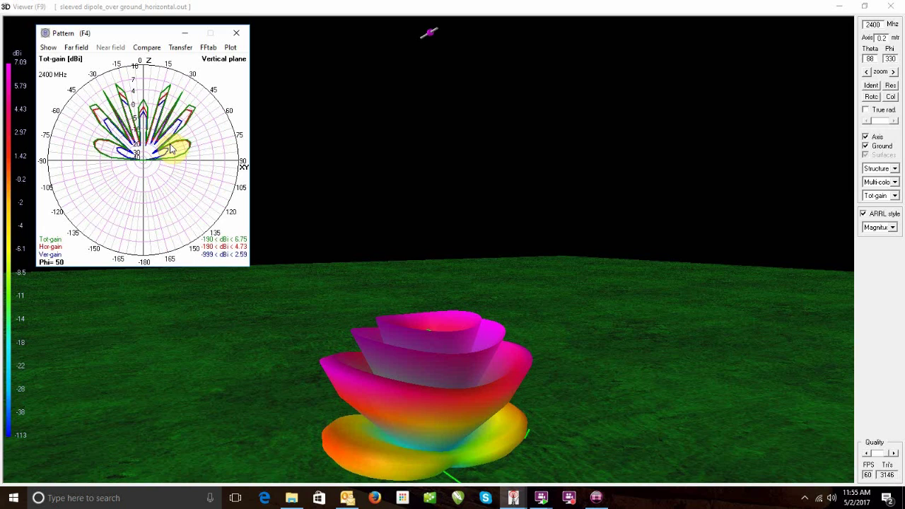
key("Left")
key("Left")
key("Left")
key("Left")
key("Left")
key("Left")
key("Left")
key("Left")
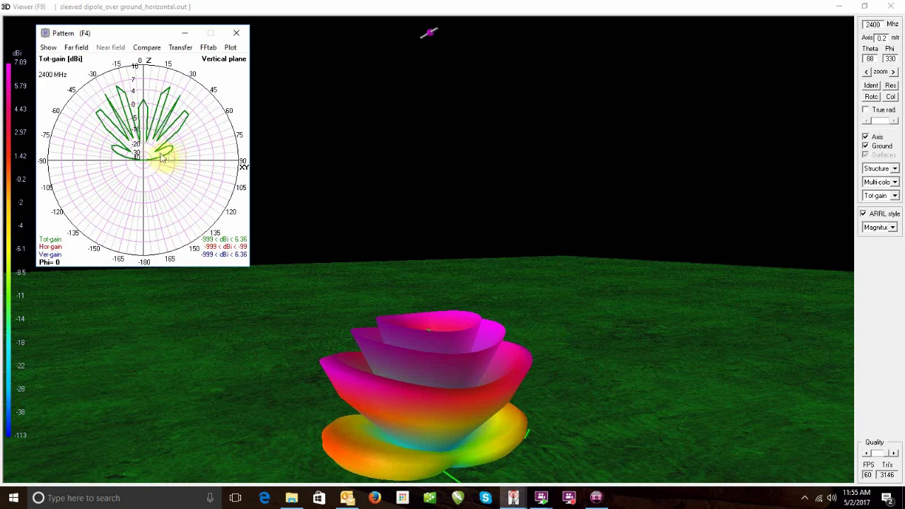
left_click(169, 152)
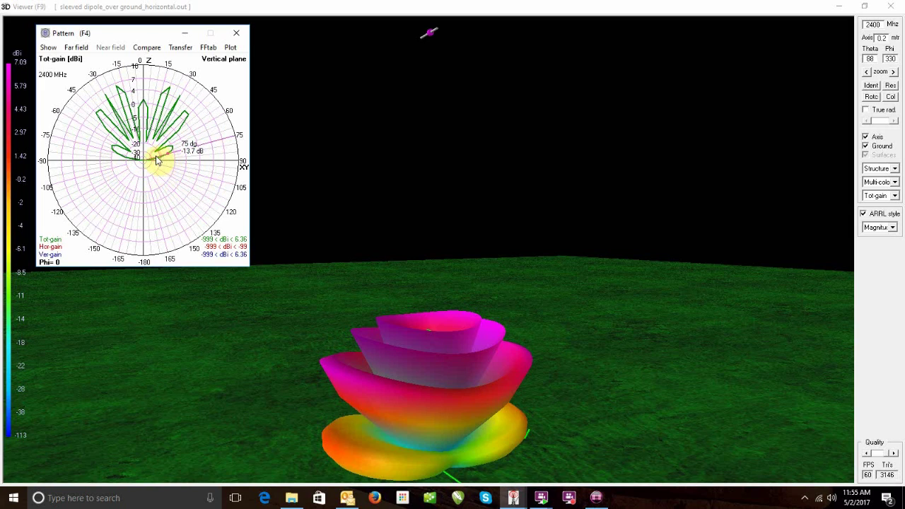
left_click(157, 160)
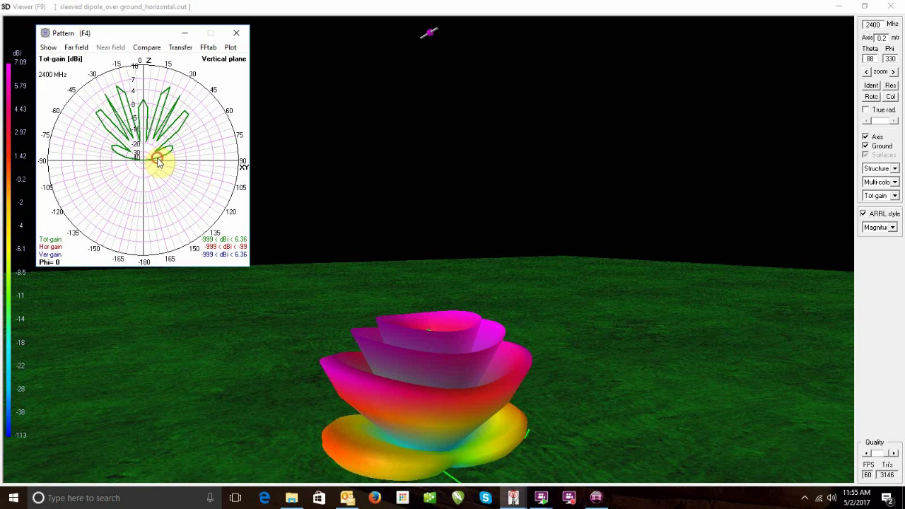
left_click(156, 161)
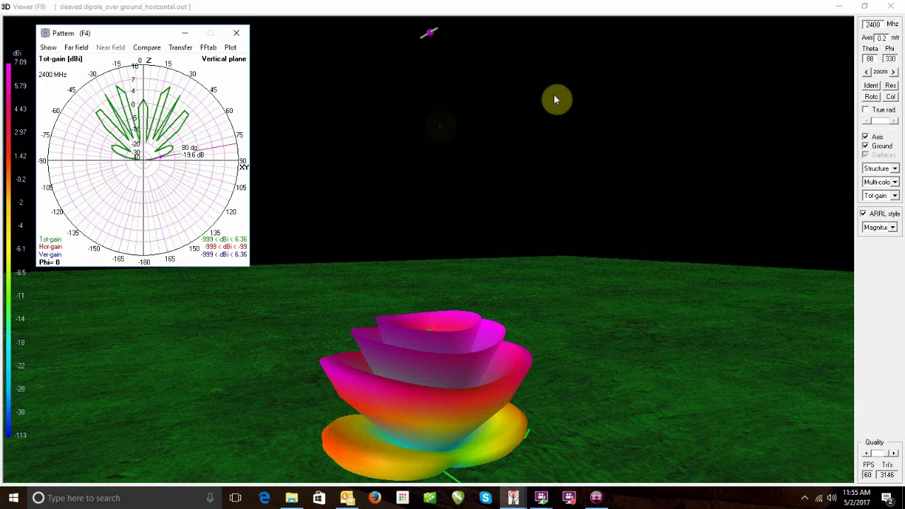
- Tilt the view, then bring the folded dipole's geometry and main calculation window forward
left_click_drag(473, 289, 616, 291)
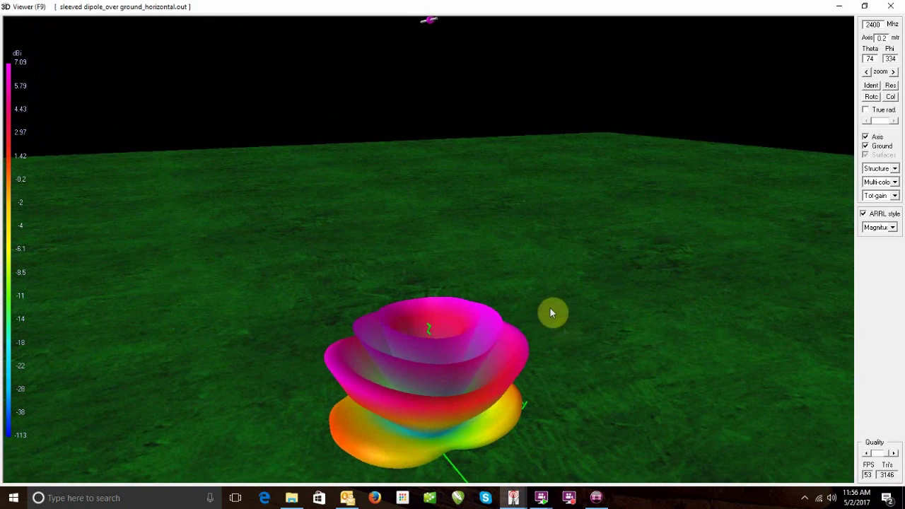
left_click_drag(551, 311, 521, 476)
mouse_move(514, 499)
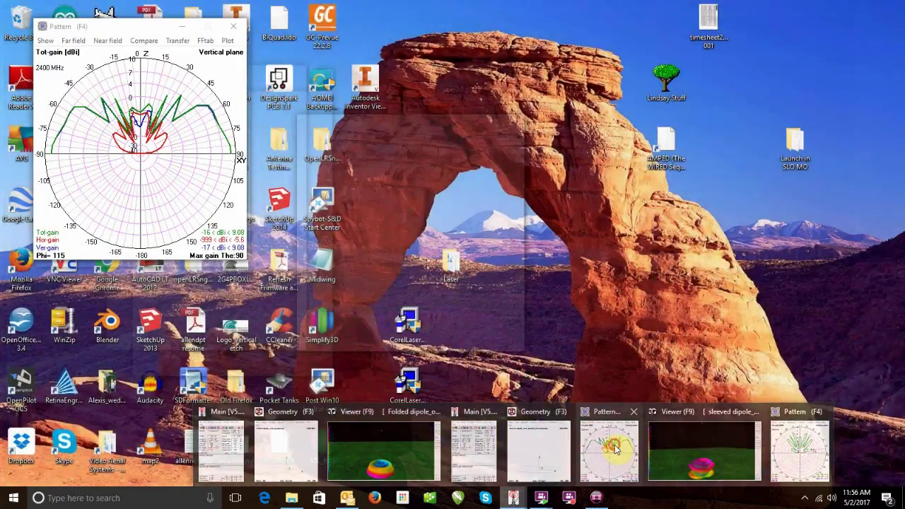
left_click(612, 456)
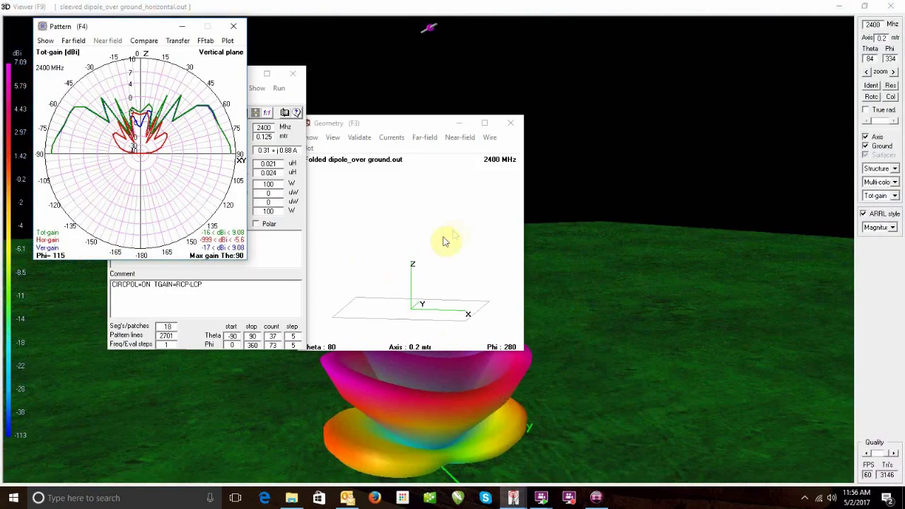
left_click(374, 201)
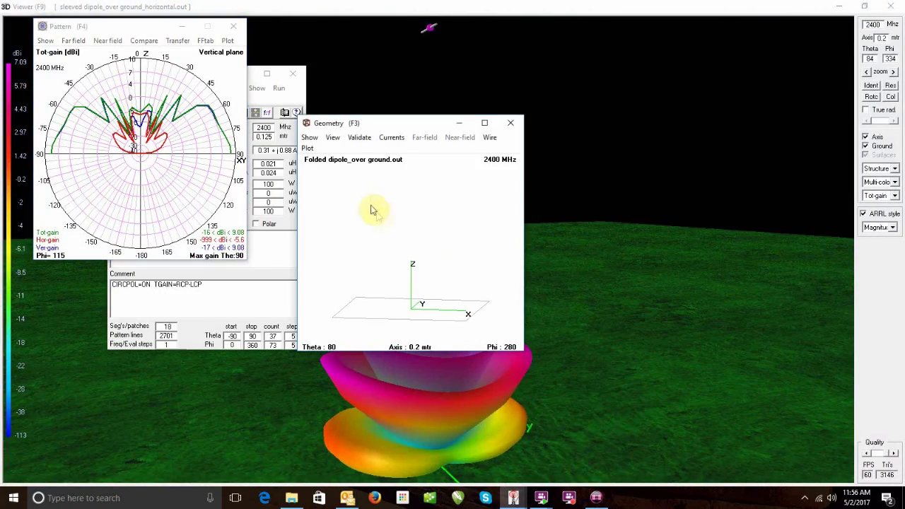
left_click(266, 96)
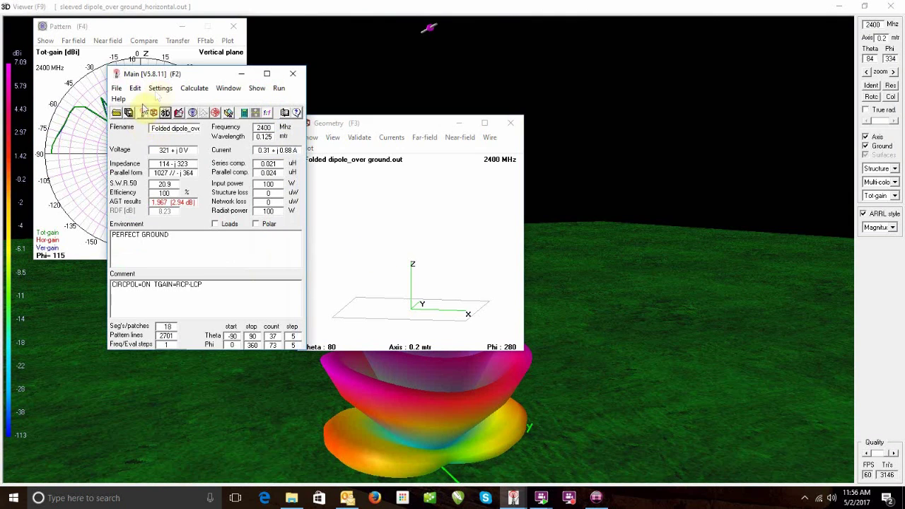
- Open a full-screen multi-colour 3D view of the folded dipole and orbit to a side view
left_click(164, 114)
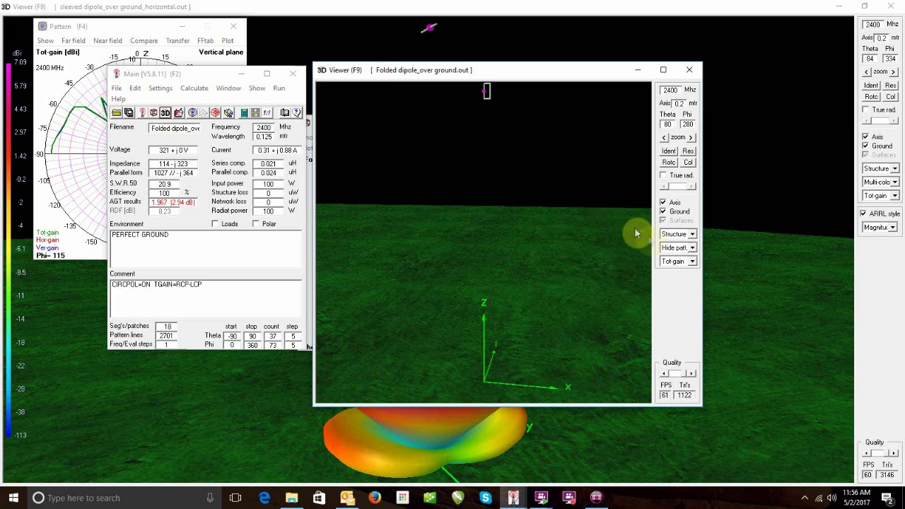
left_click(663, 71)
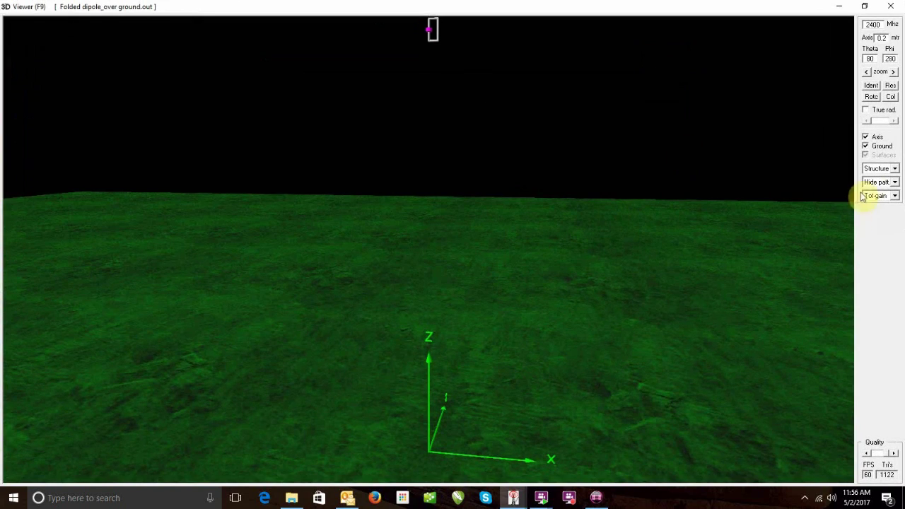
left_click(879, 183)
left_click(878, 206)
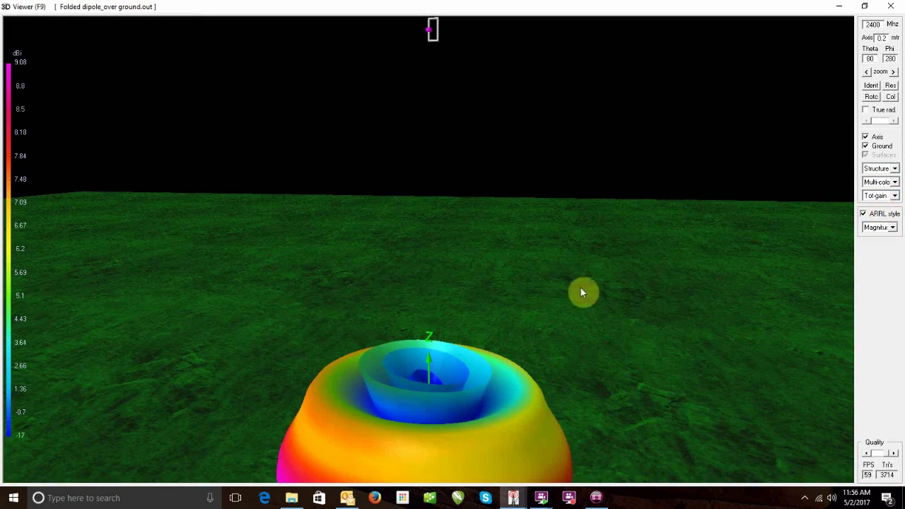
left_click_drag(526, 307, 542, 372)
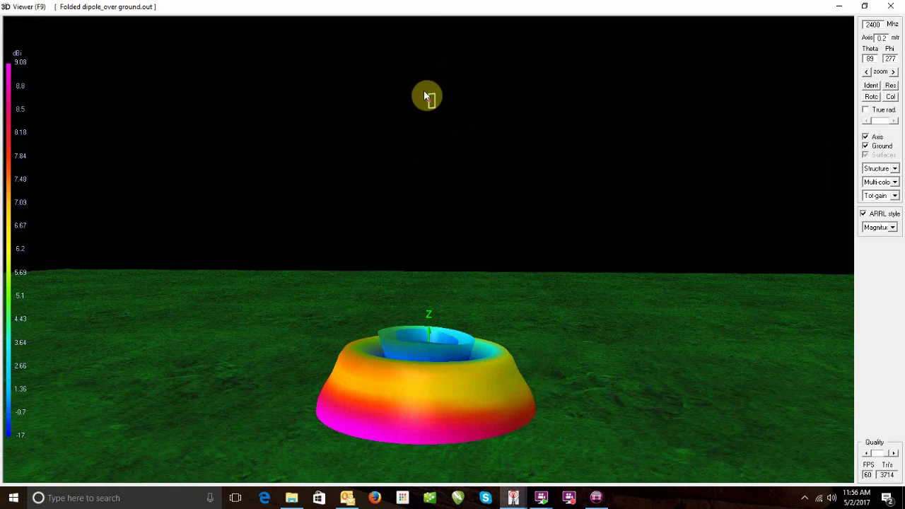
left_click_drag(453, 438, 570, 384)
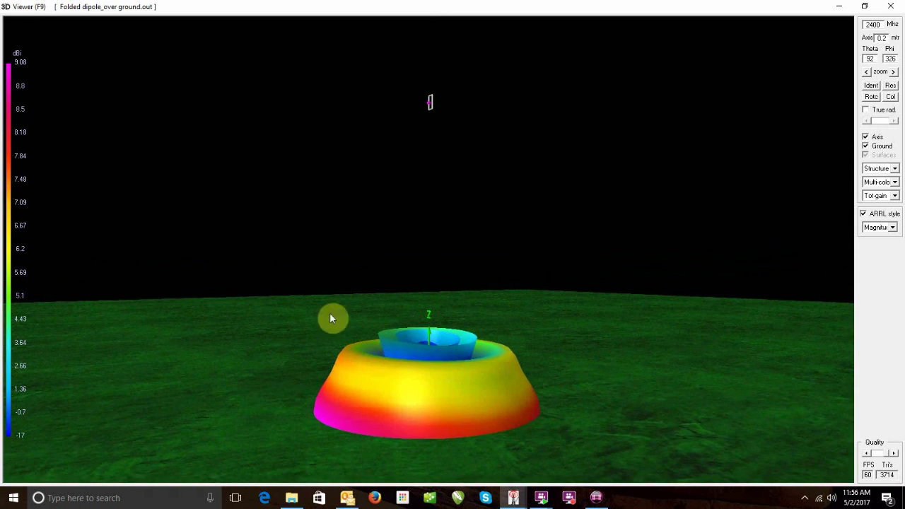
- Read the folded dipole's Phi 0 gain at 75° (6.53 dB), then open its NEC input file
left_click_drag(493, 362, 378, 415)
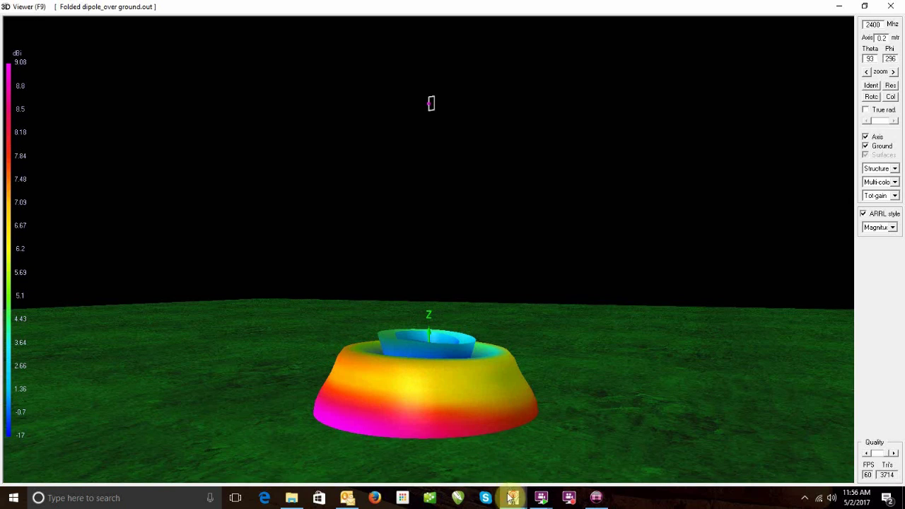
mouse_move(514, 498)
left_click(593, 454)
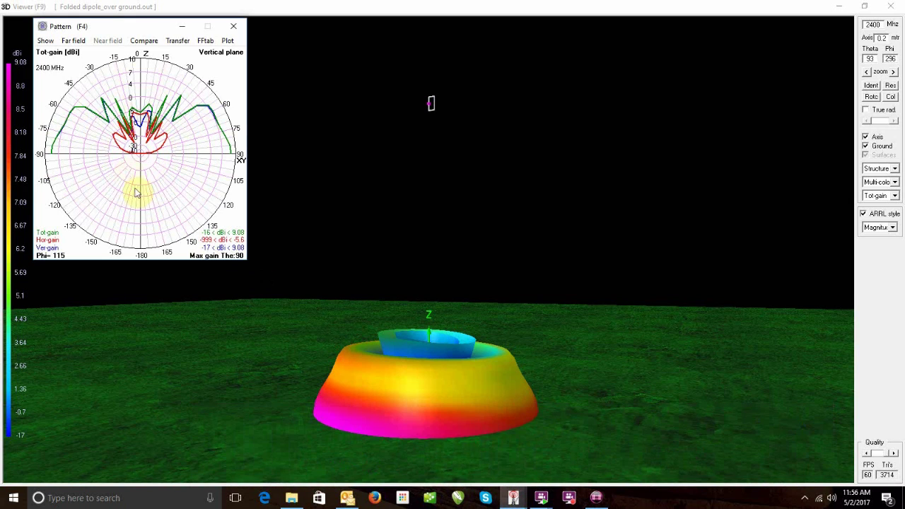
key("Down")
key("Down")
key("Down")
key("Down")
key("Down")
key("Down")
key("Down")
key("Down")
key("Down")
key("Down")
key("Down")
key("Down")
key("Down")
key("Down")
key("Down")
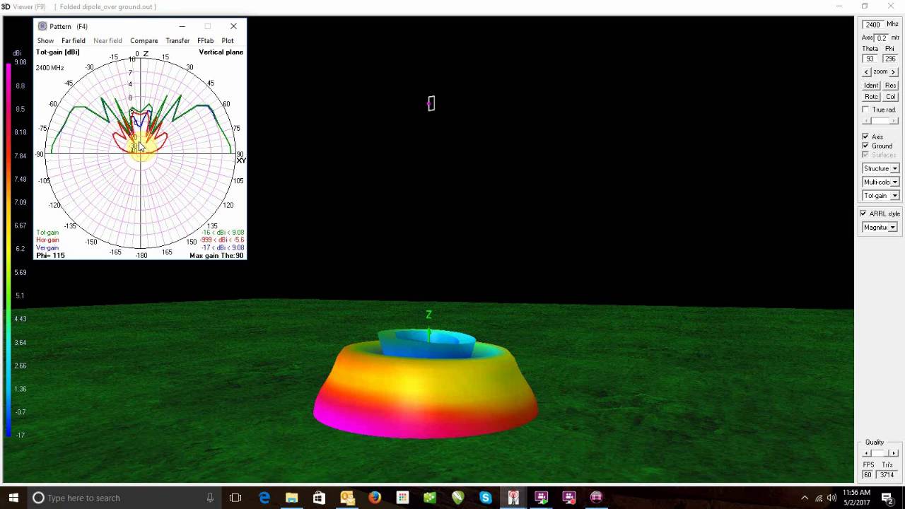
key("Down")
key("Down")
key("Down")
key("Down")
key("Down")
key("Down")
key("Down")
key("Down")
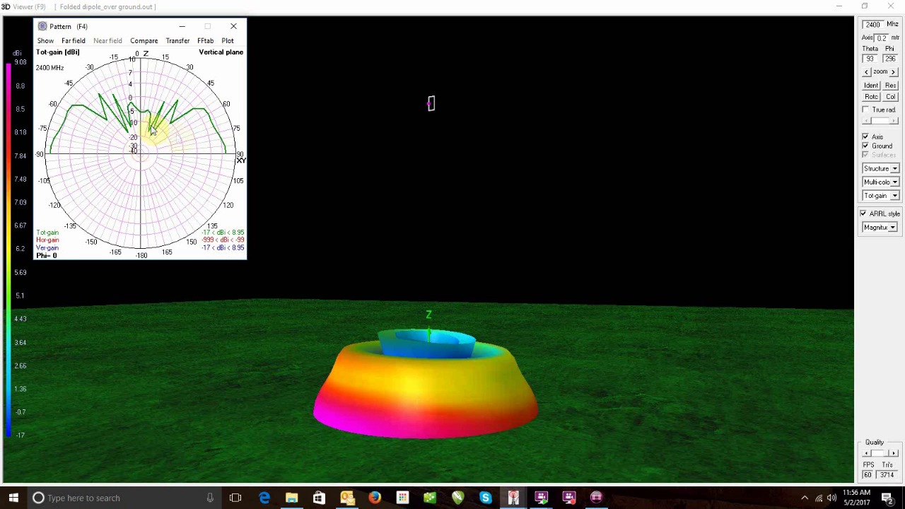
left_click(227, 155)
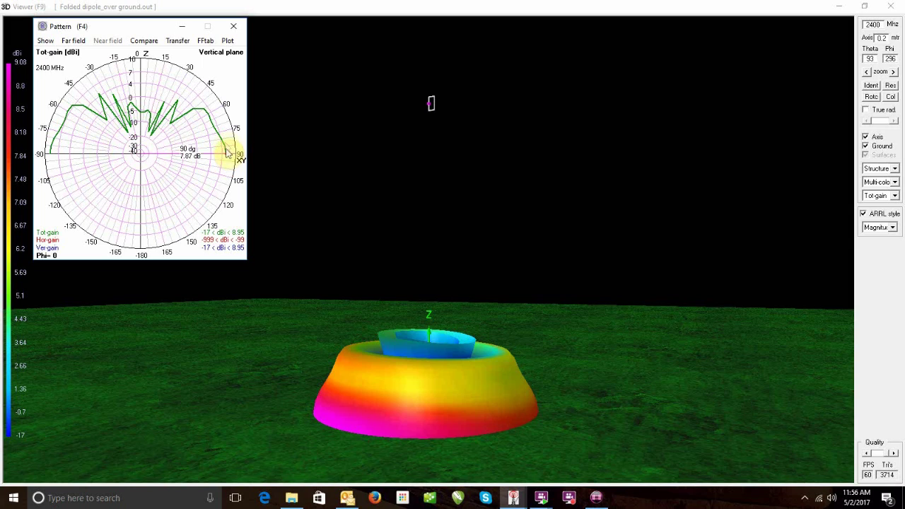
left_click_drag(227, 152, 221, 138)
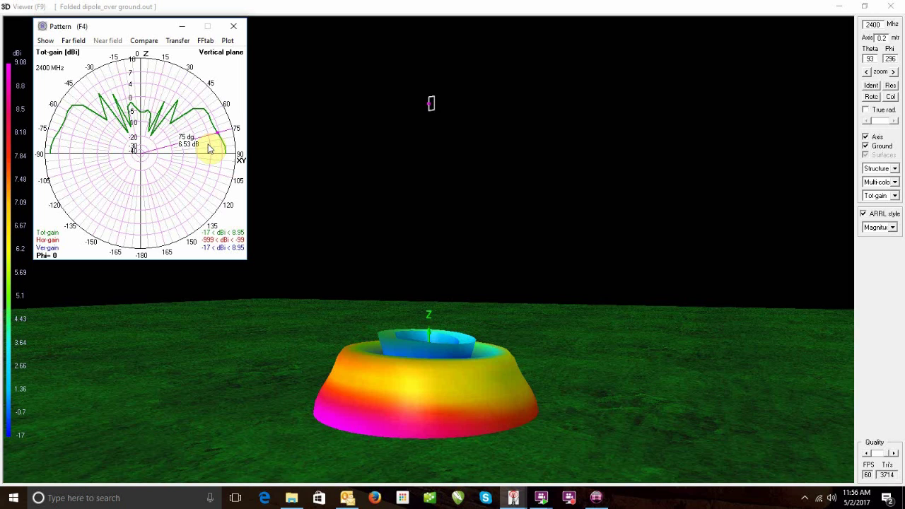
key("F6")
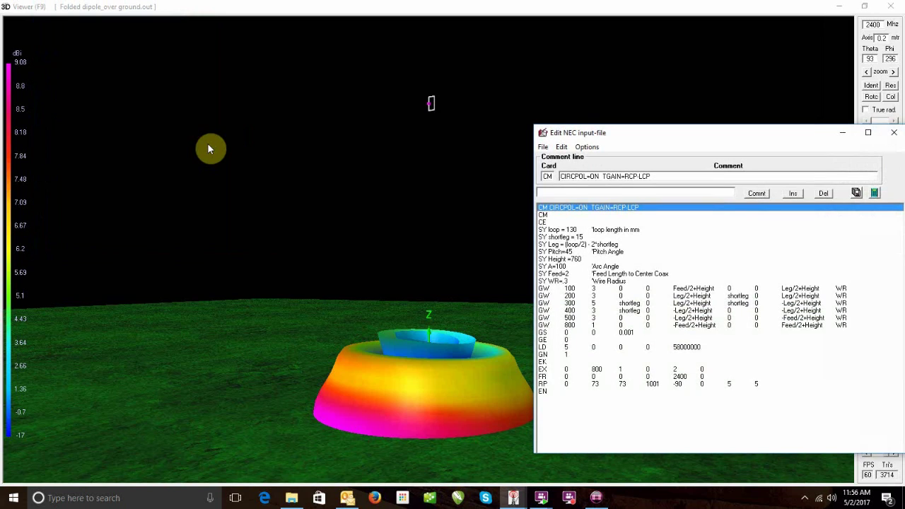
- Change the folded dipole's SY Height to 450 and save the input file
left_click(580, 260)
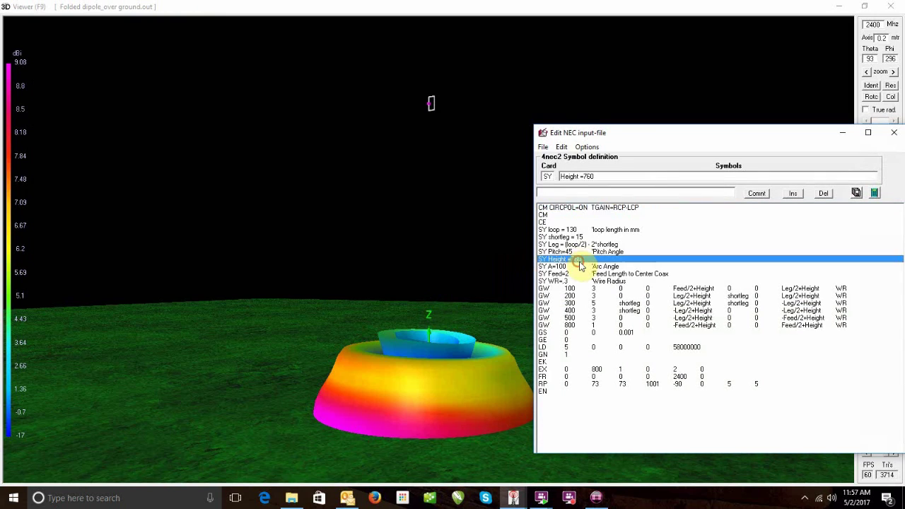
left_click(608, 174)
left_click(610, 174)
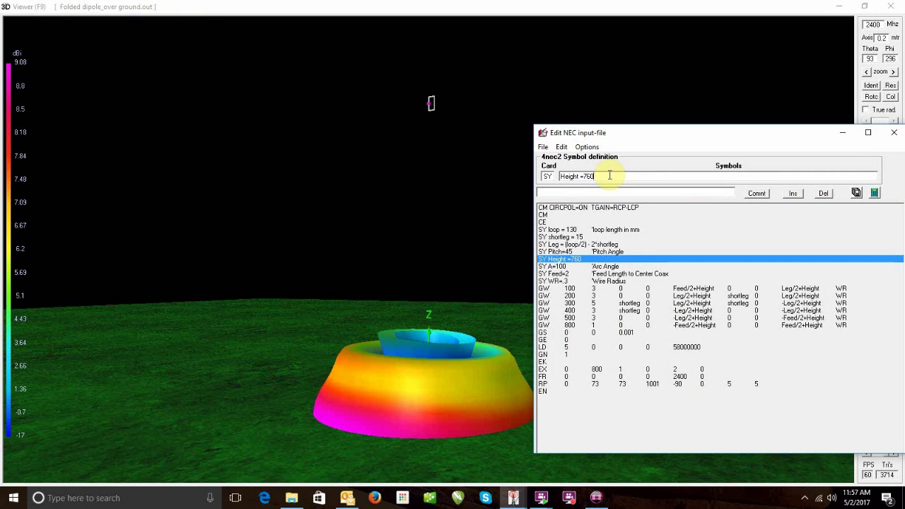
key("BackSpace")
key("BackSpace")
type("45")
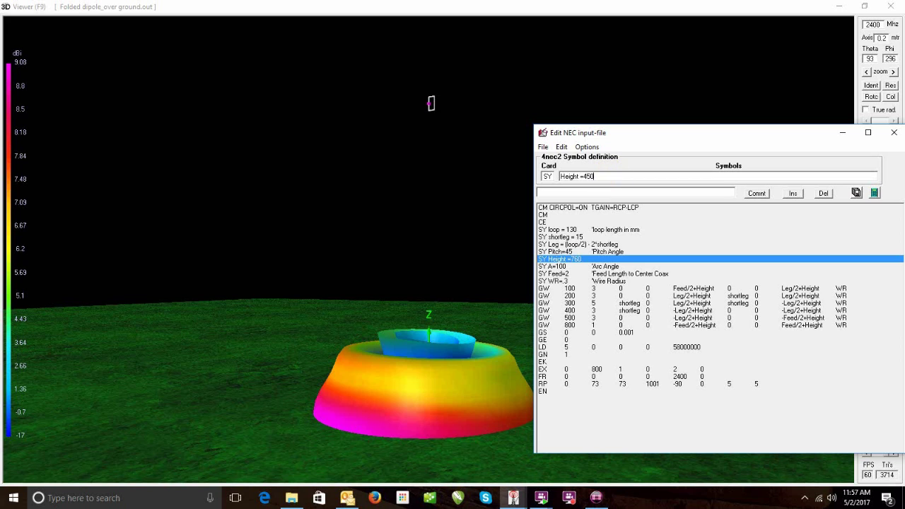
key("Return")
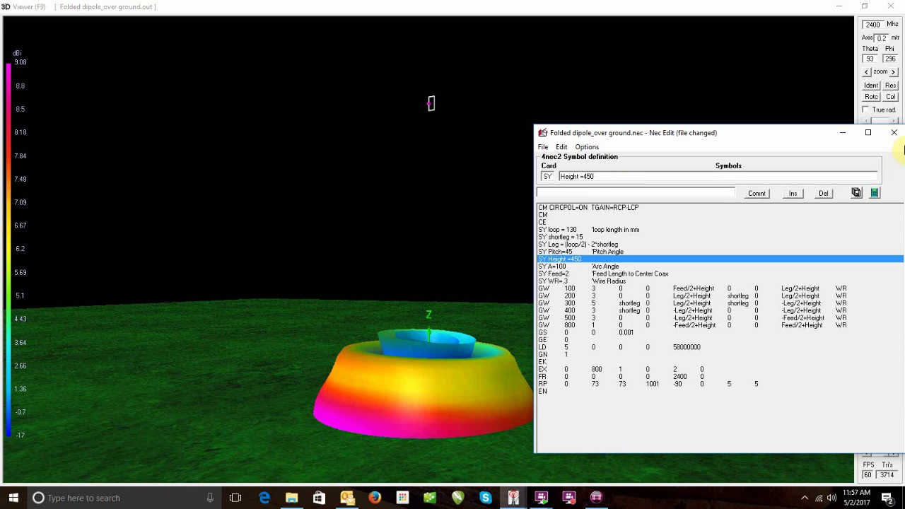
left_click(894, 133)
left_click(406, 288)
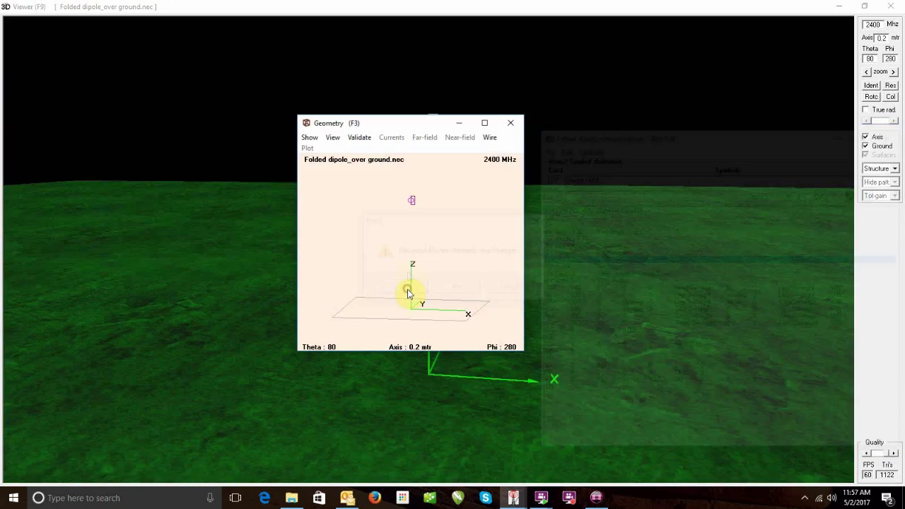
- Recalculate the 2400 MHz far-field pattern for the 450-height model
left_click_drag(417, 130, 616, 189)
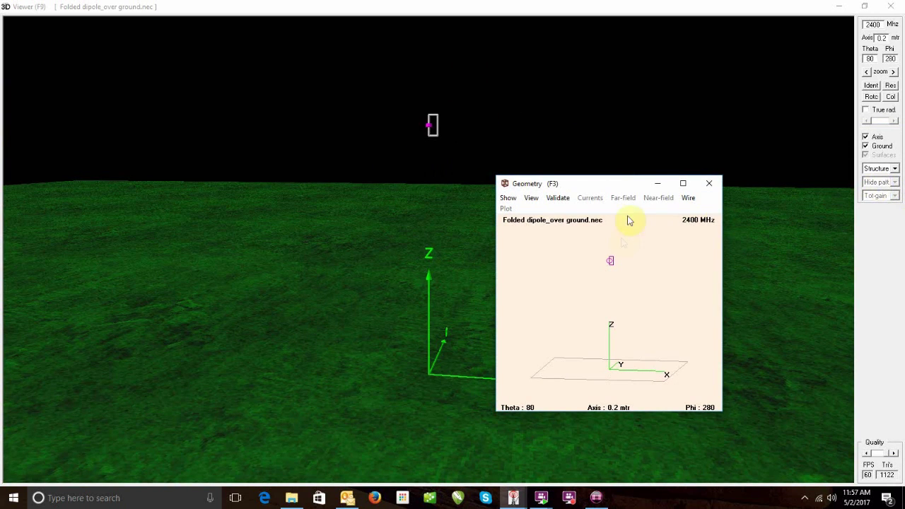
key("F7")
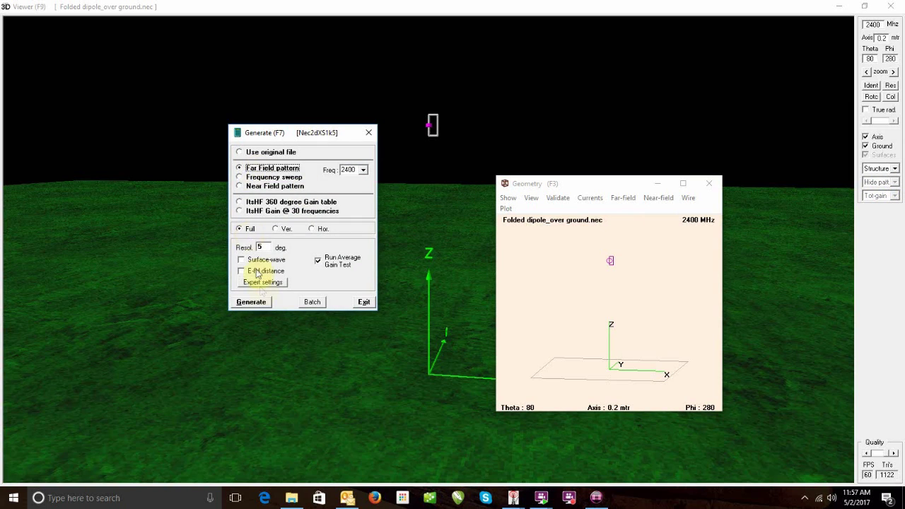
left_click(256, 301)
left_click(451, 283)
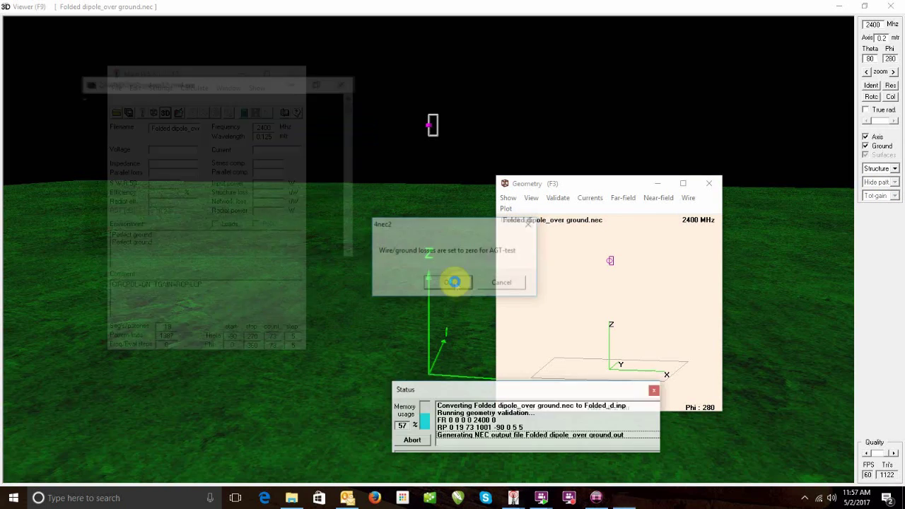
- Switch the 3D pattern to multi-colour with a dBi gain scale and tilt it slightly
left_click(884, 182)
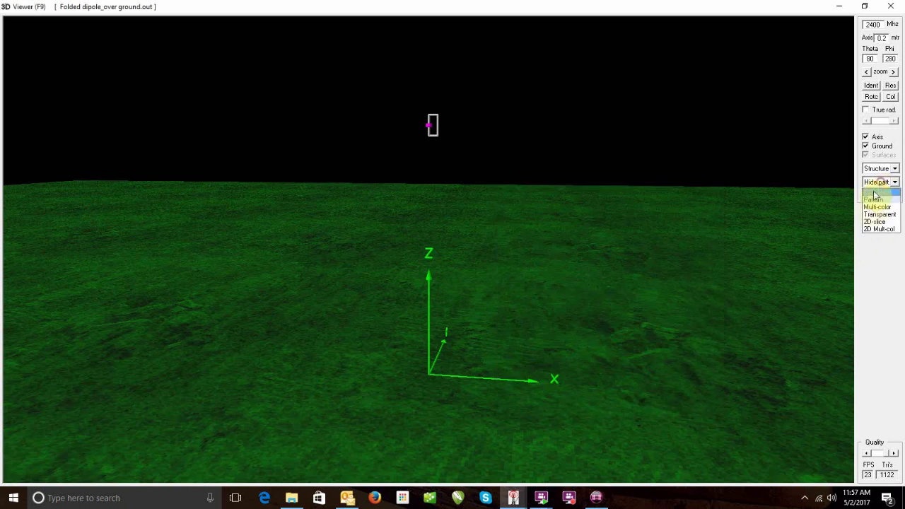
left_click(872, 215)
left_click(881, 182)
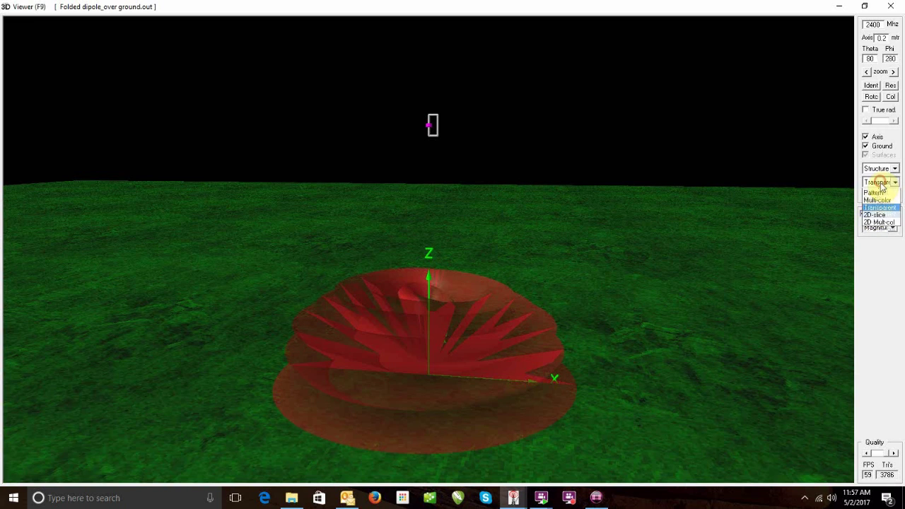
left_click(877, 206)
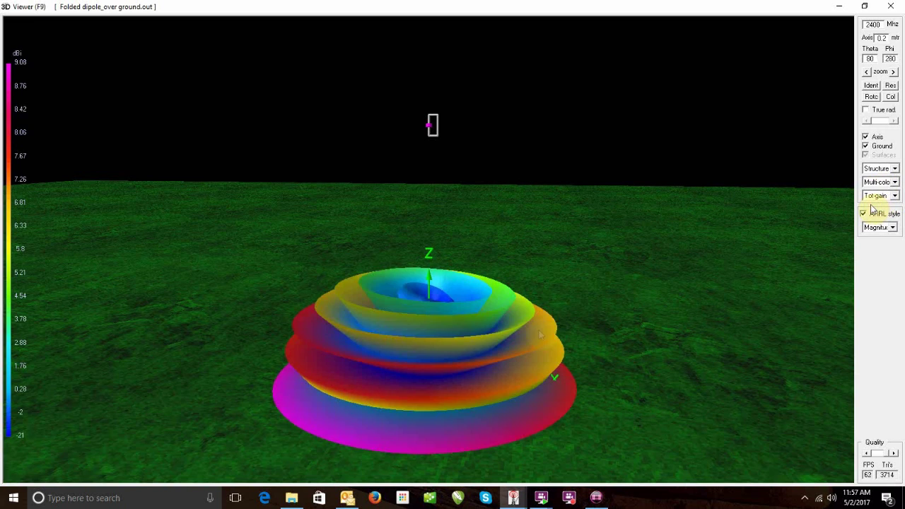
left_click_drag(469, 366, 497, 379)
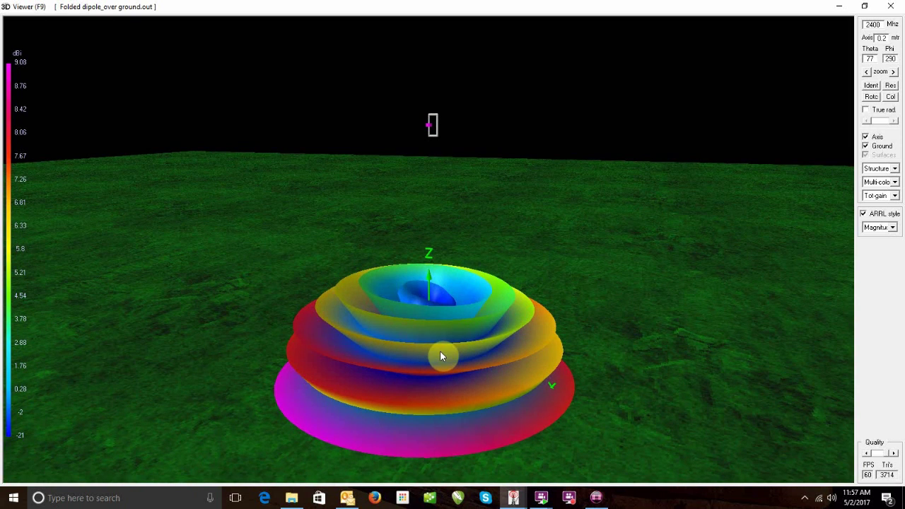
- Read the polar plot gain at 90°, 85° and 70°, where it shows -11.8 dB
mouse_move(508, 500)
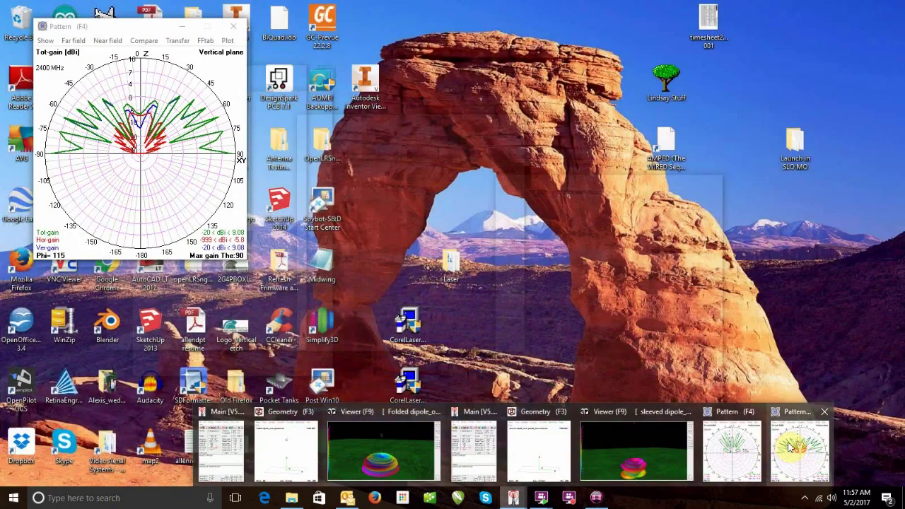
left_click(790, 447)
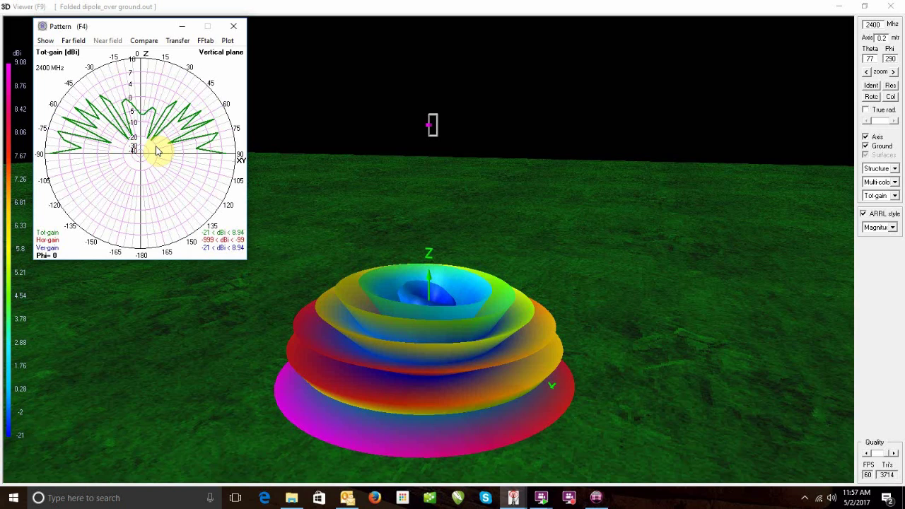
left_click(225, 155)
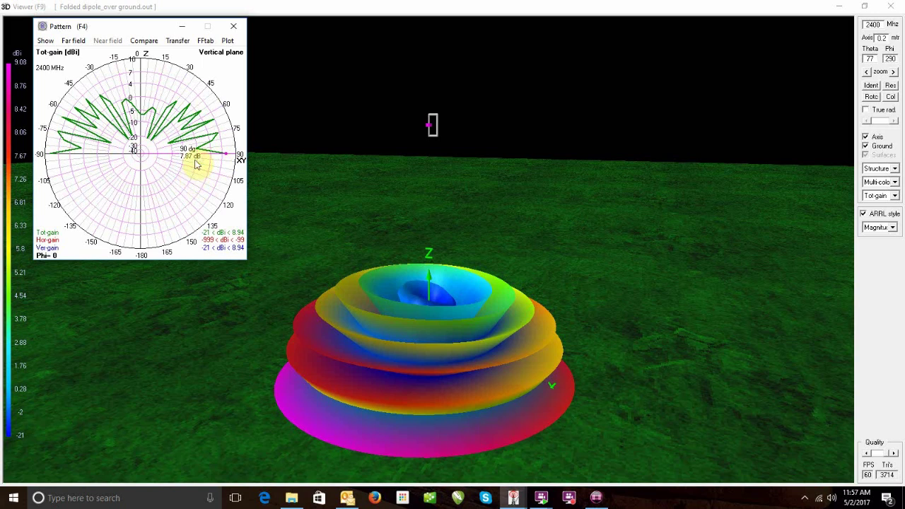
left_click(198, 150)
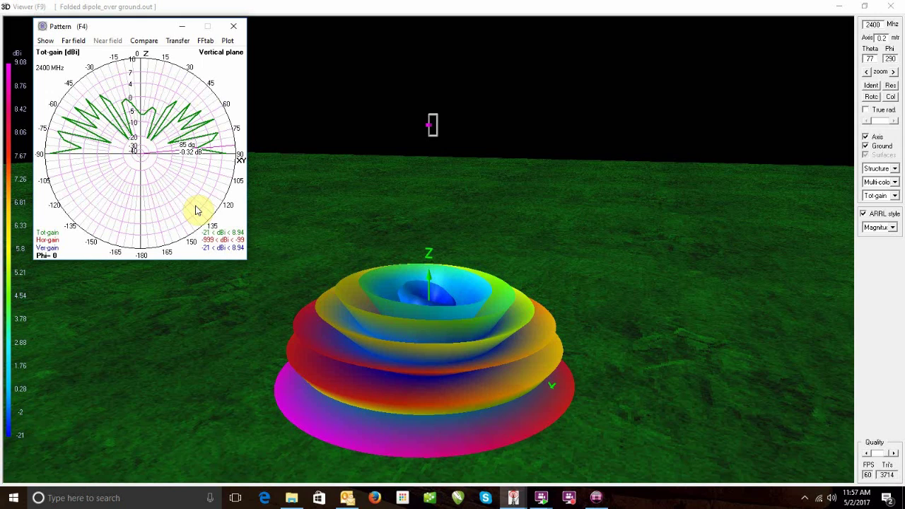
left_click(175, 147)
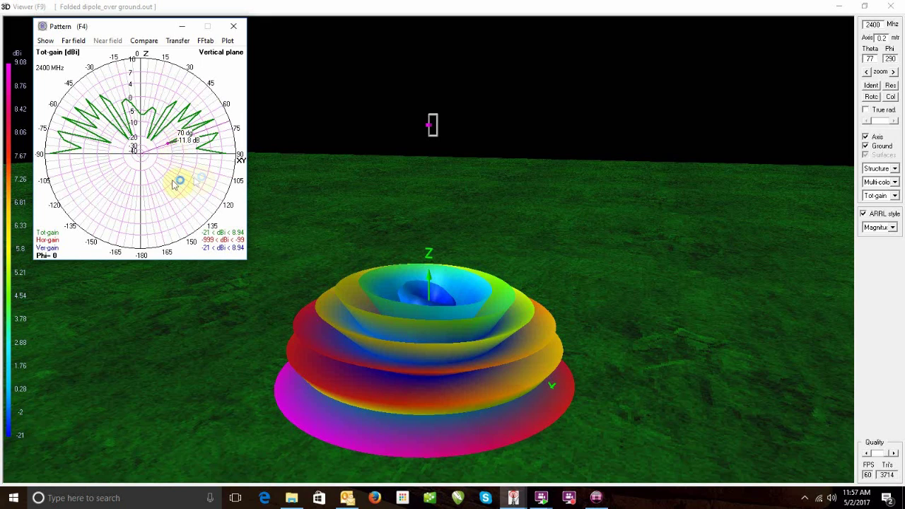
left_click(103, 225)
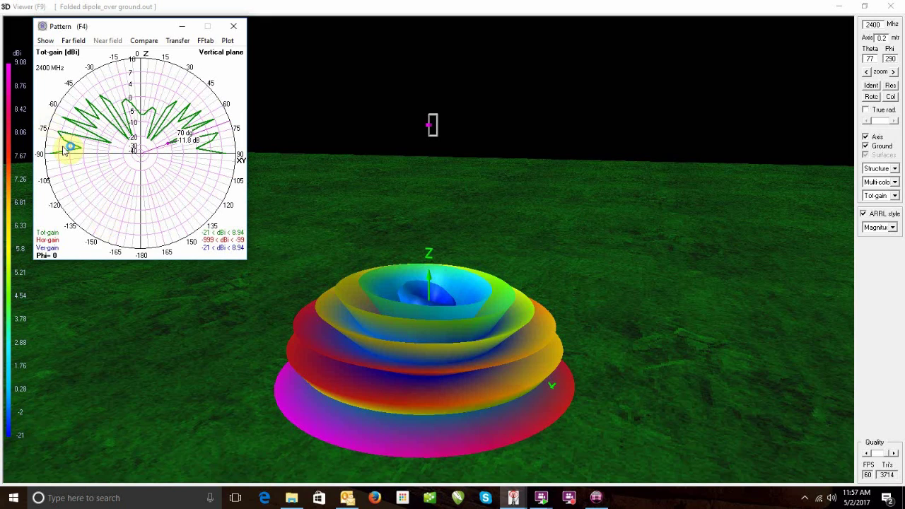
left_click(188, 142)
left_click(291, 498)
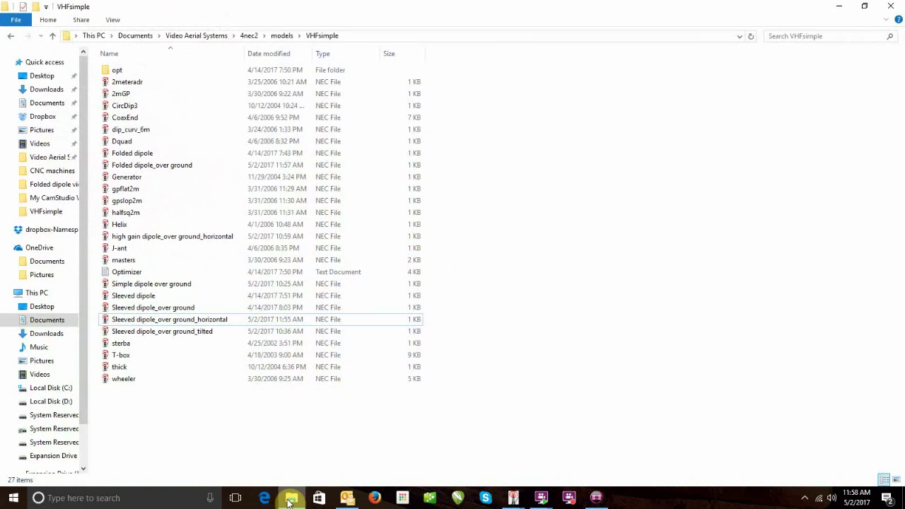
- Open the Folded dipole video folder inside the Videos library
left_click(35, 145)
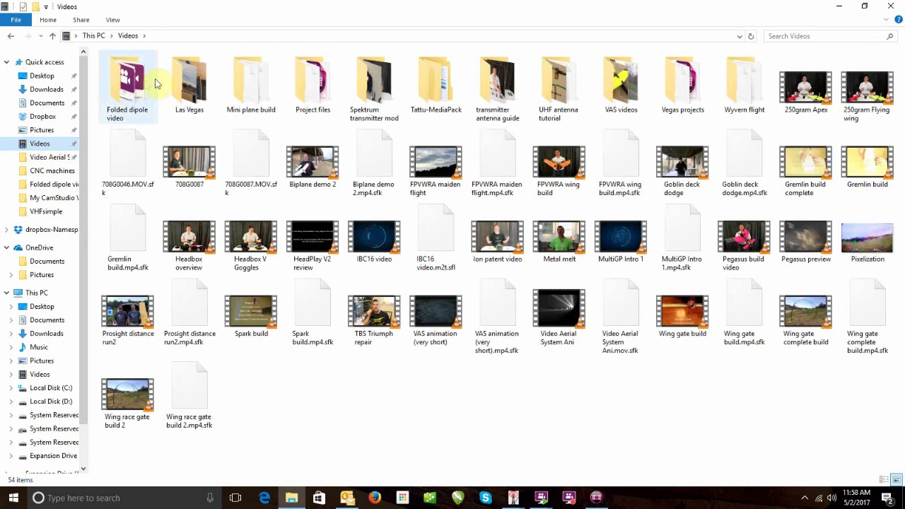
double_click(127, 85)
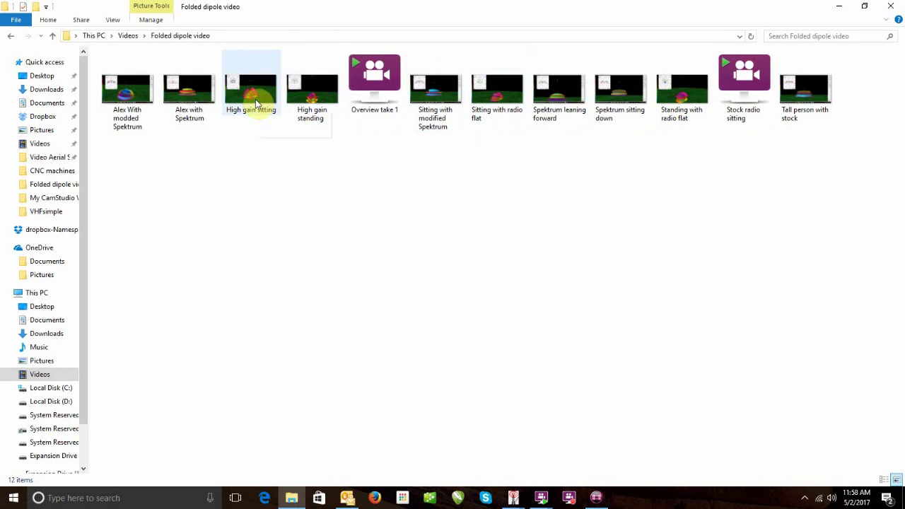
- View High gain standing.png in Photos, showing its 8.56 dBi petal pattern, then return to Explorer
double_click(304, 91)
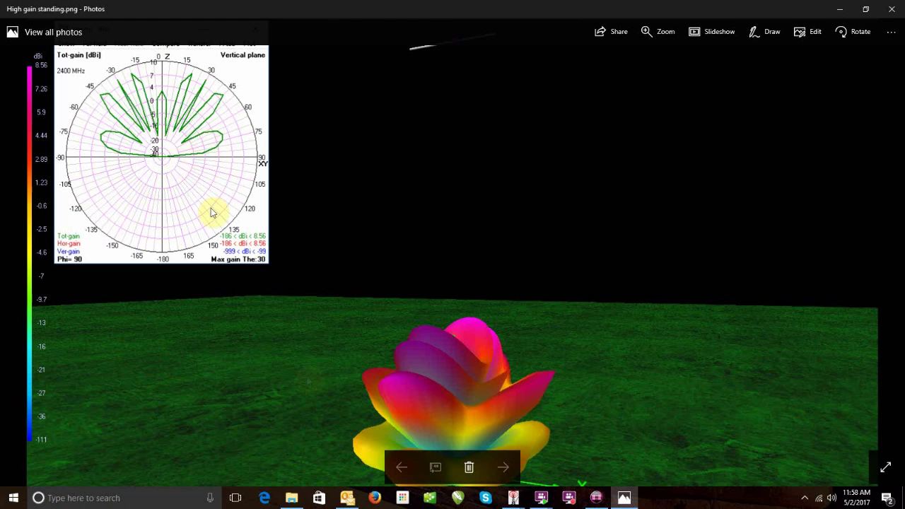
left_click(294, 498)
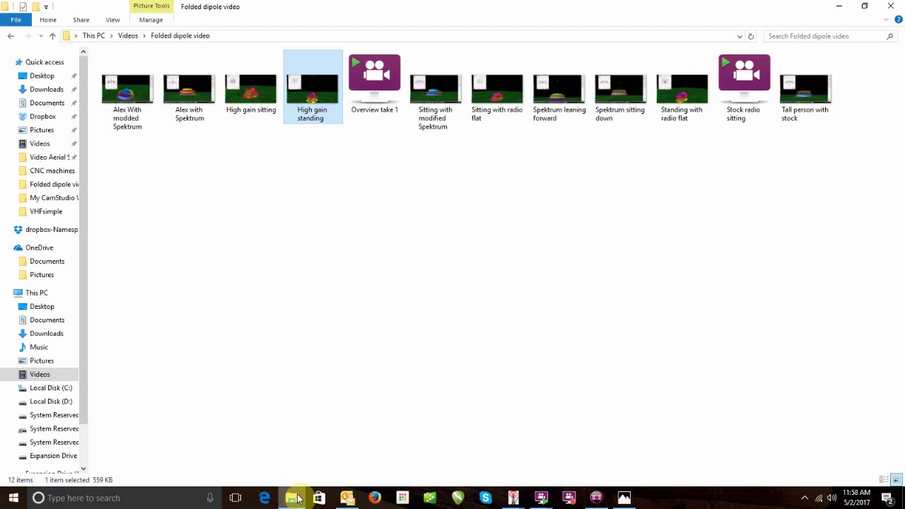
- Recheck the standing image, then open High gain sitting.png showing the 8.73 dBi multi-lobed pattern
left_click(295, 498)
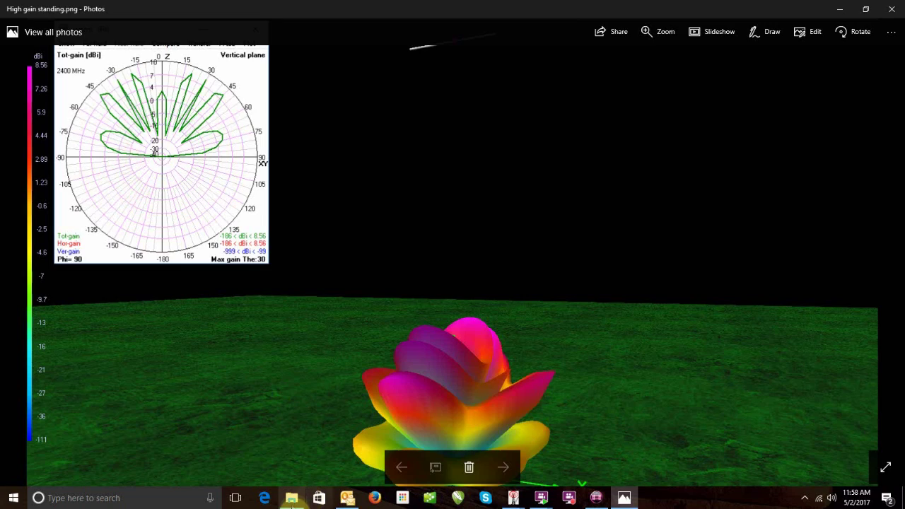
left_click(291, 498)
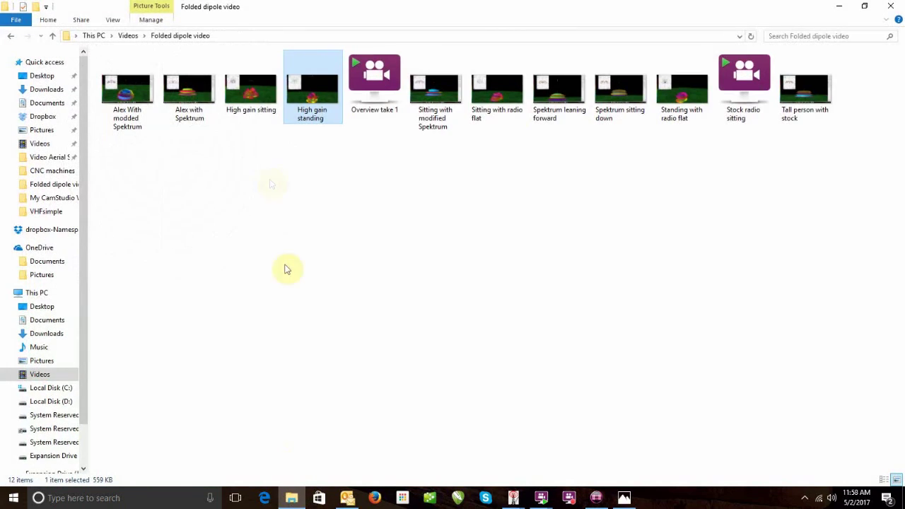
double_click(254, 90)
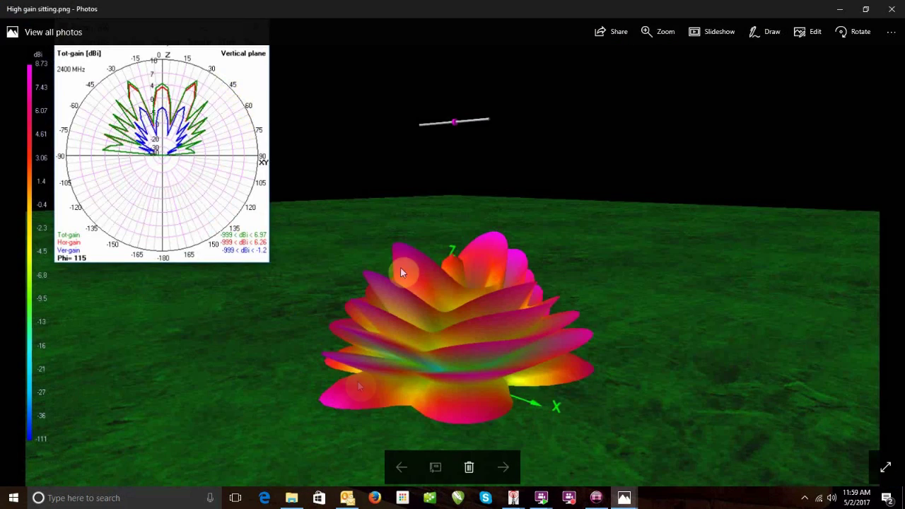